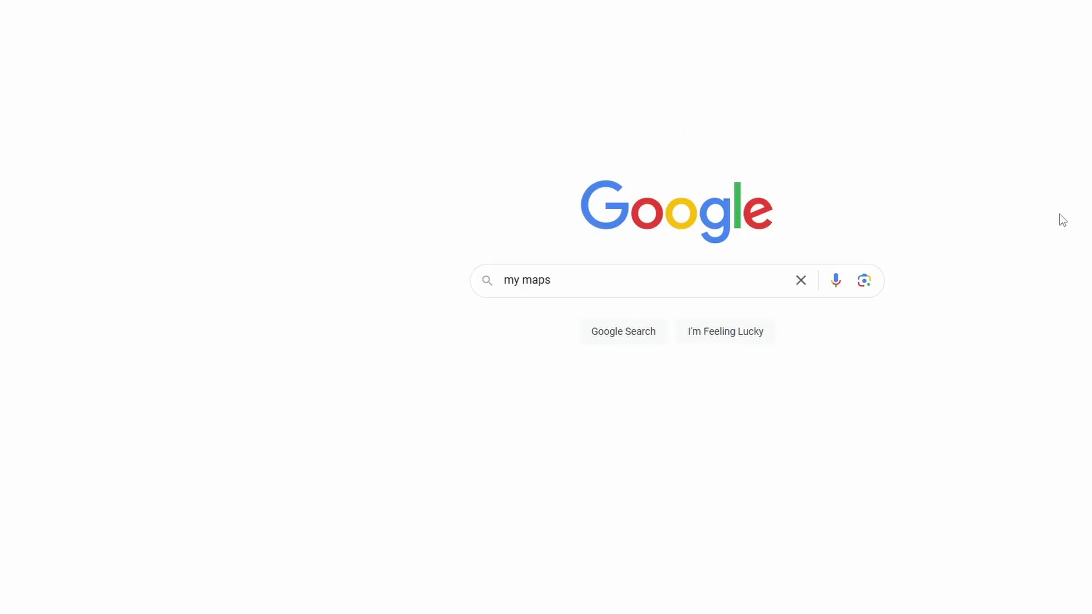
Search for 'my maps', open the Google My Maps site and start a new blank map
{"action": "left_click", "coordinate": [680, 292]}
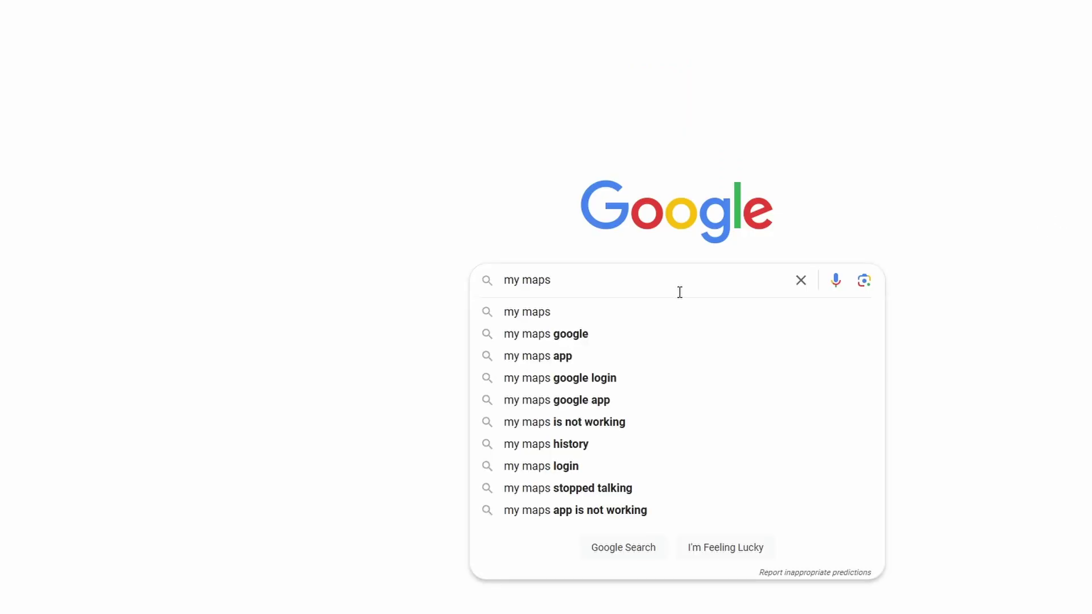
{"action": "key", "text": "Return"}
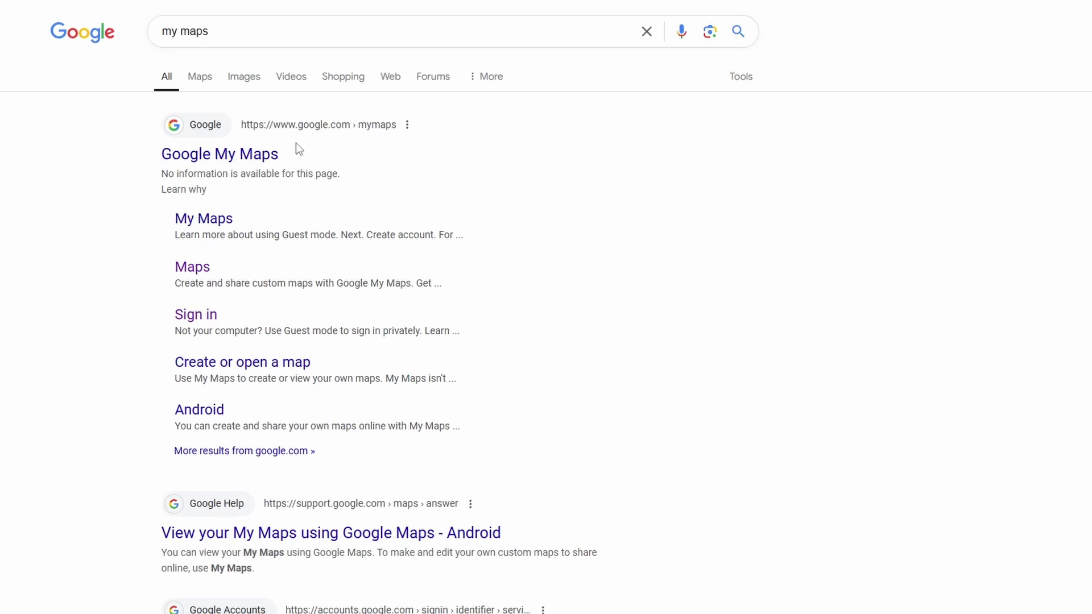
{"action": "left_click", "coordinate": [224, 152]}
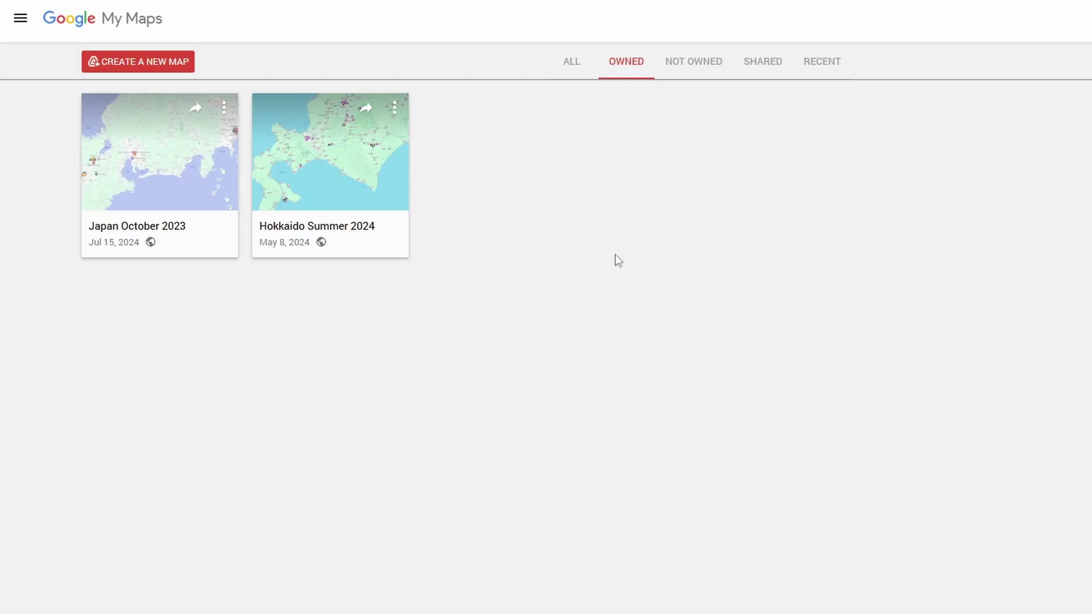
{"action": "left_click", "coordinate": [145, 62]}
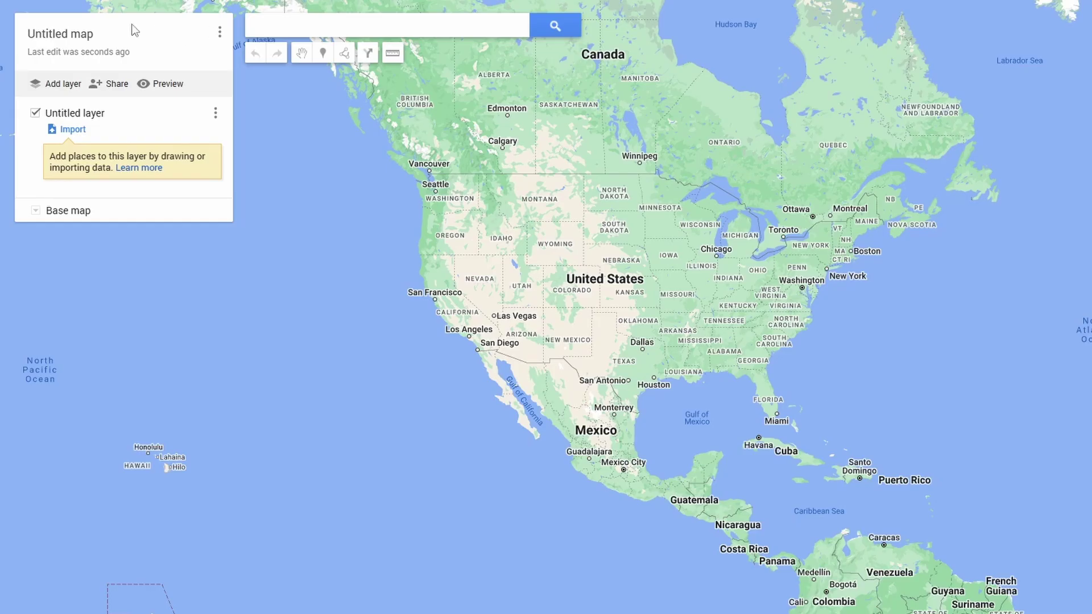
Rename the untitled map to 'Sapporo' and save it
{"action": "left_click", "coordinate": [94, 37]}
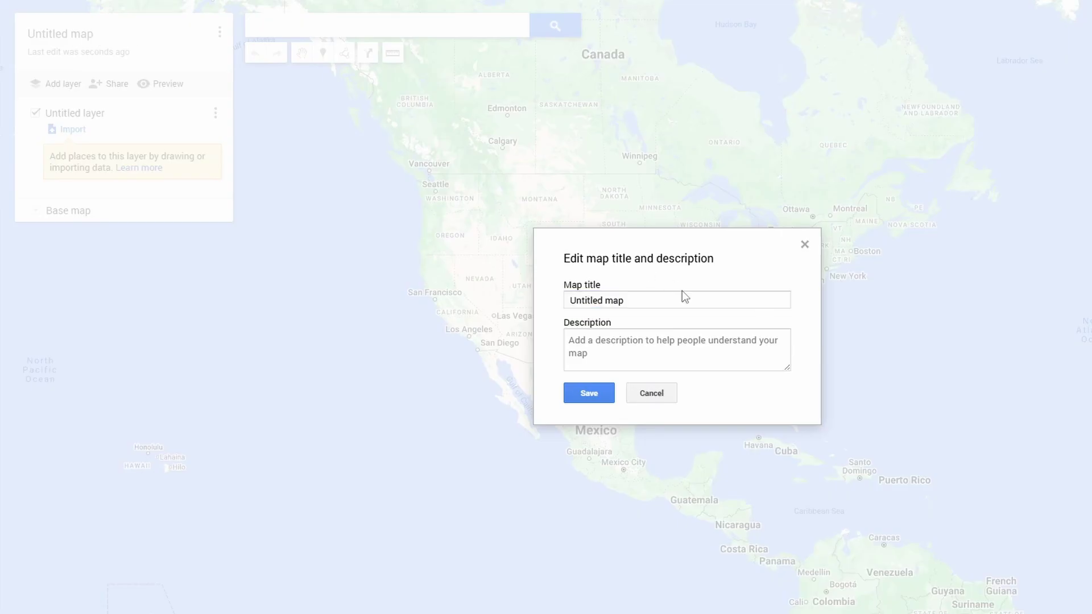
{"action": "left_click", "coordinate": [663, 305]}
{"action": "left_click_drag", "start_coordinate": [650, 300], "coordinate": [340, 278]}
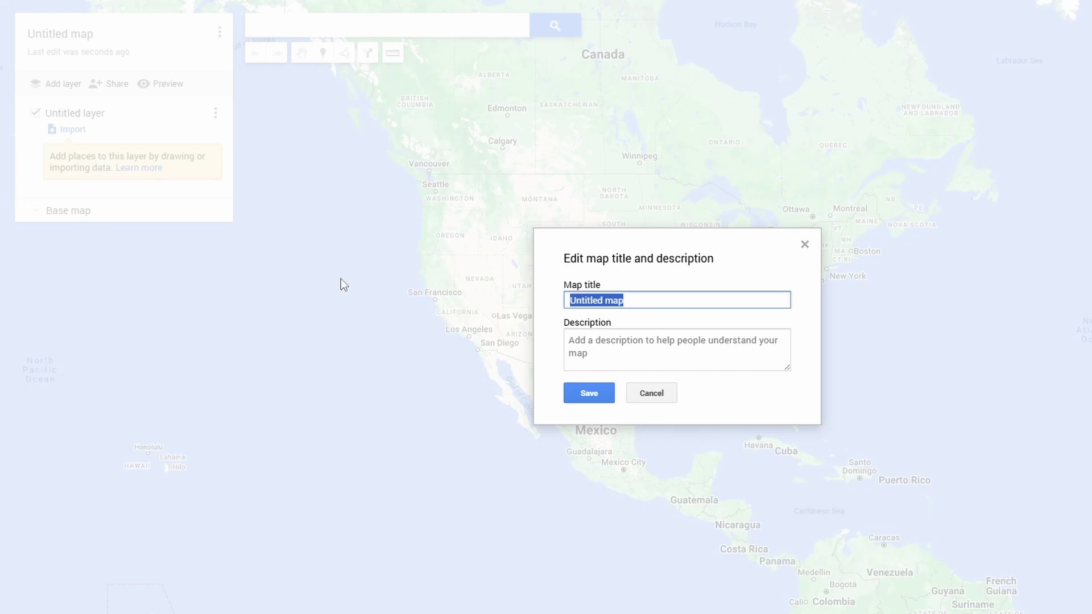
{"action": "type", "text": "Sapporo"}
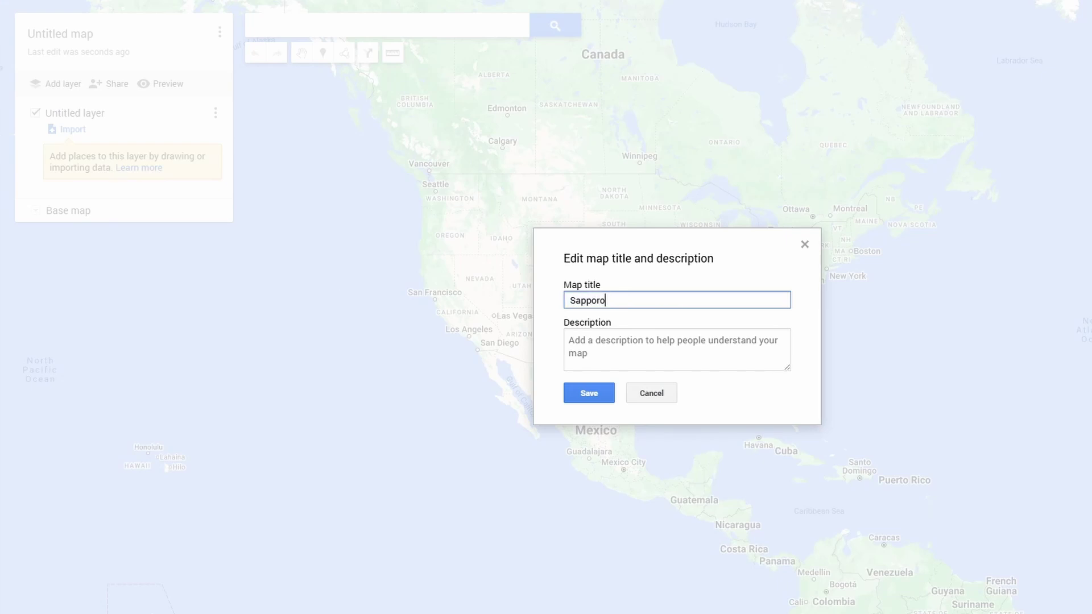
{"action": "left_click", "coordinate": [660, 343]}
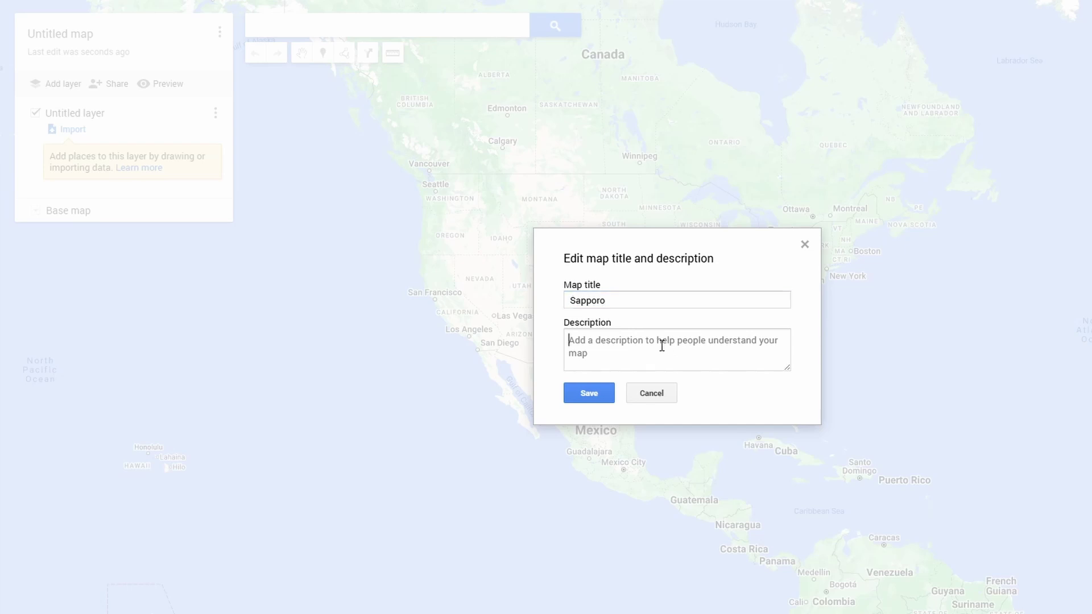
{"action": "left_click", "coordinate": [599, 391]}
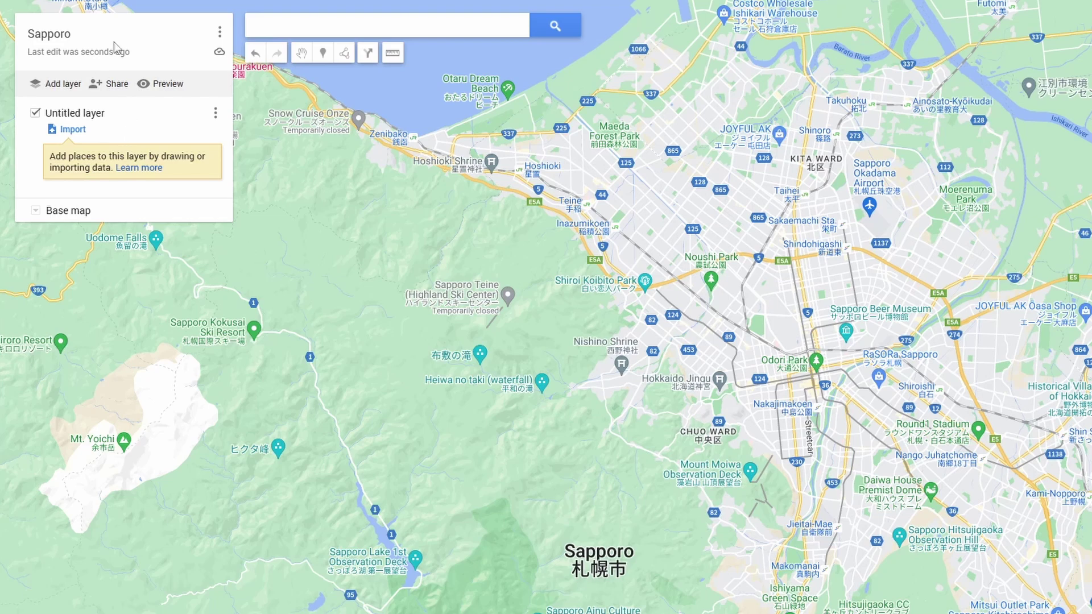
Name the first layer 'Hotels'
{"action": "left_click", "coordinate": [101, 113]}
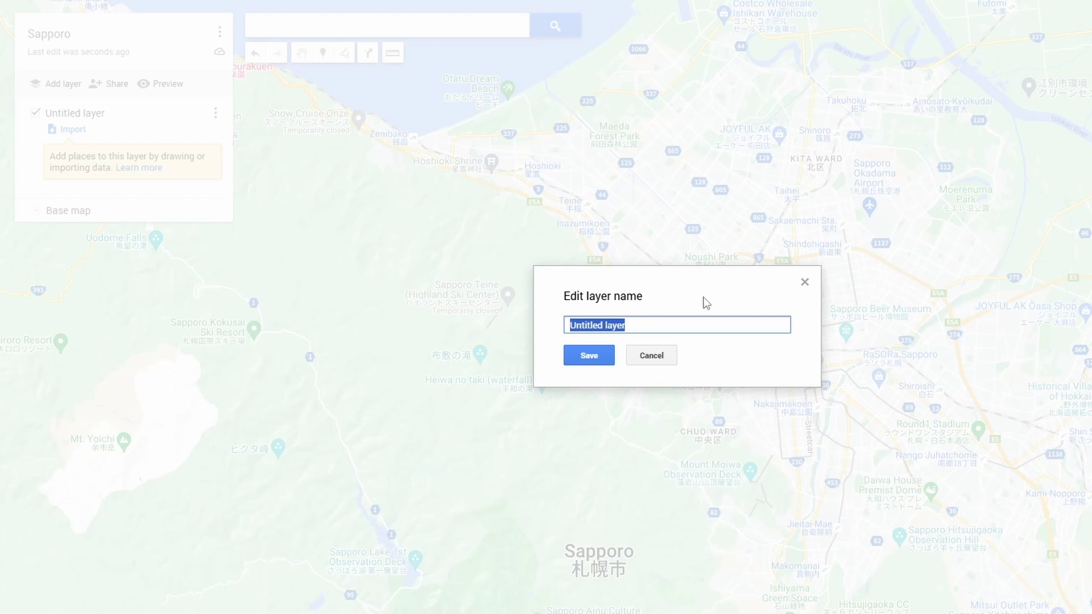
{"action": "type", "text": "Hotels"}
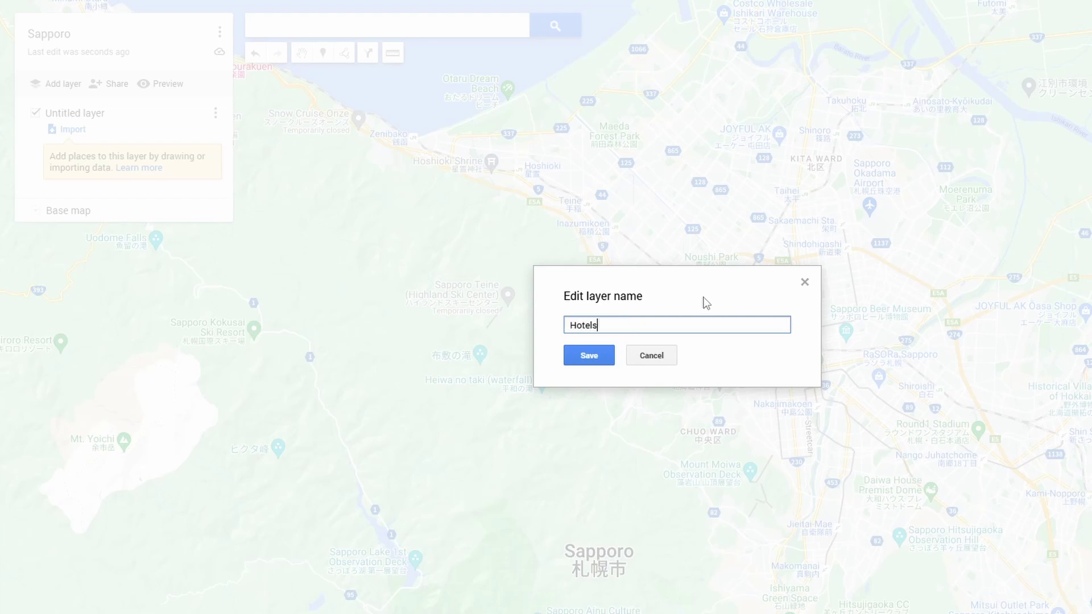
{"action": "key", "text": "Return"}
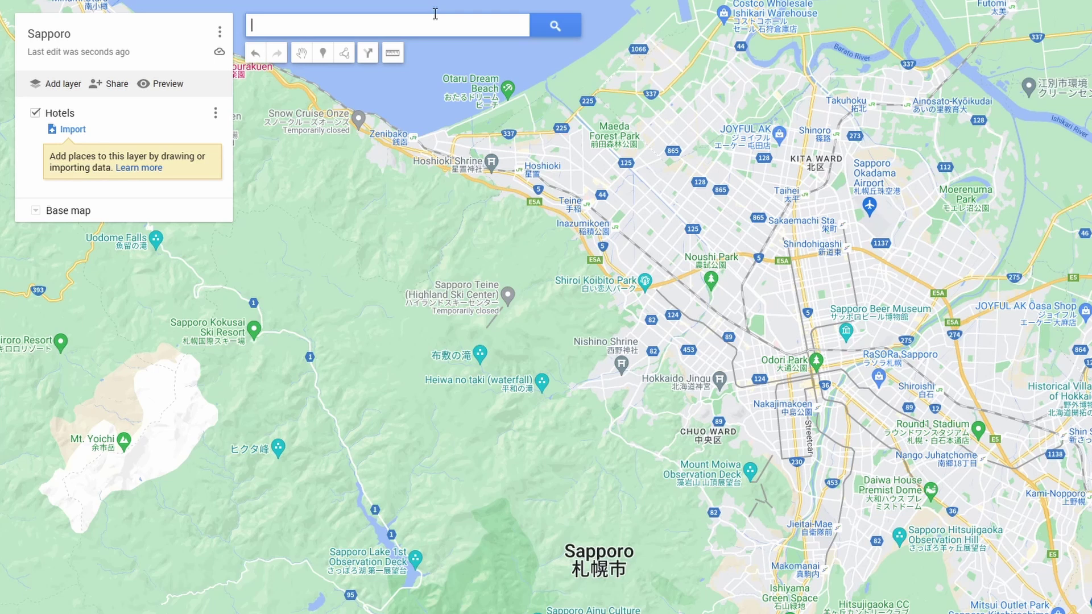
Search 'apa' and add APA Hotel Sapporo Susukino Ekimae to the Hotels layer
{"action": "left_click", "coordinate": [435, 13]}
{"action": "type", "text": "apa"}
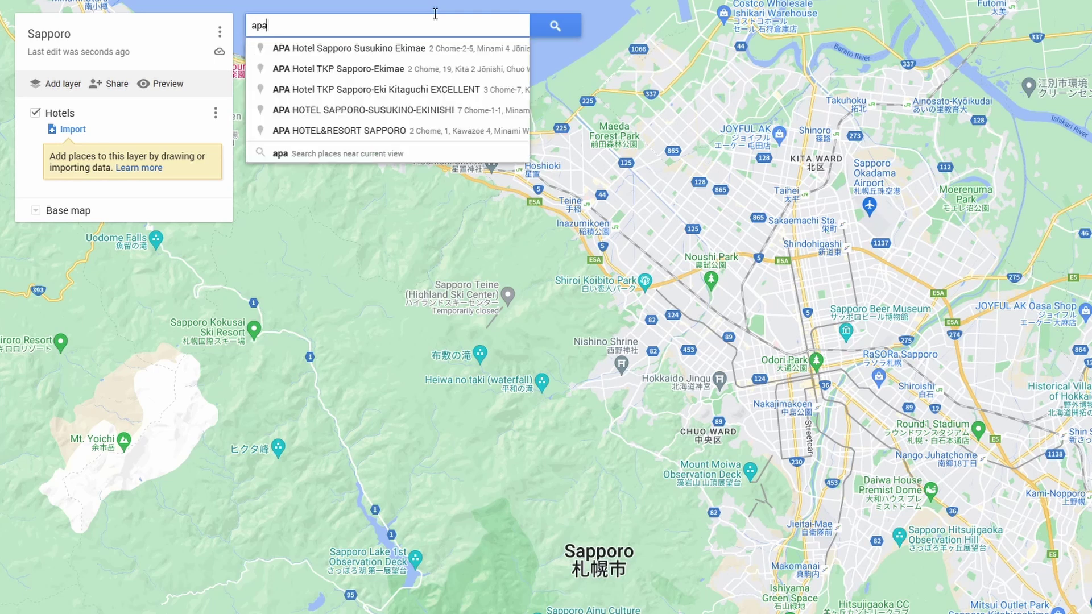
{"action": "left_click", "coordinate": [455, 48]}
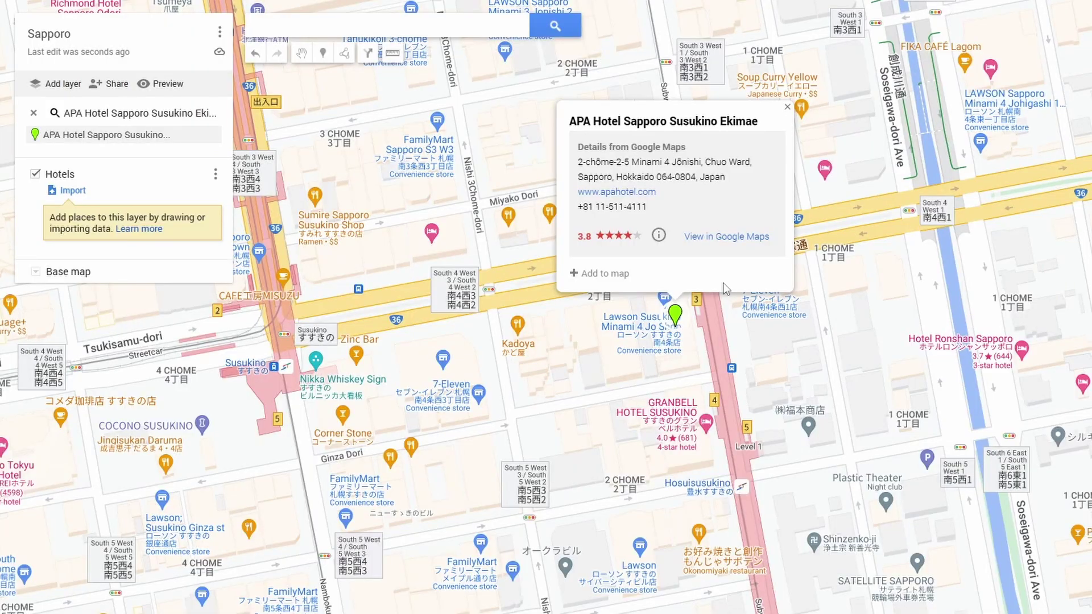
{"action": "left_click", "coordinate": [579, 278]}
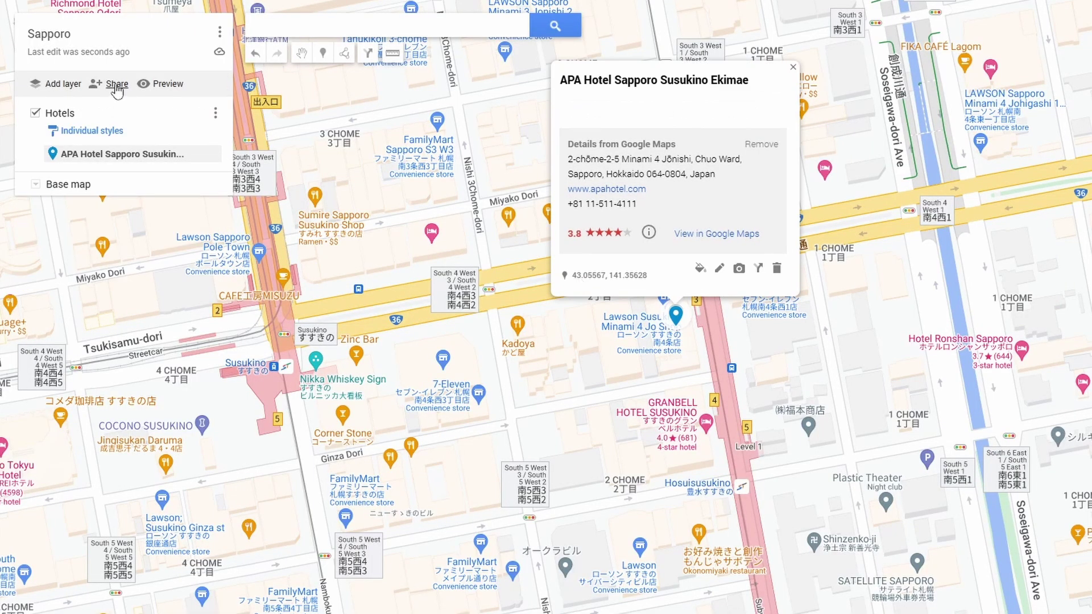
{"action": "left_click", "coordinate": [75, 134]}
Keep Uniform style for Hotels and mark all its places with a purple bed icon
{"action": "left_click", "coordinate": [150, 146]}
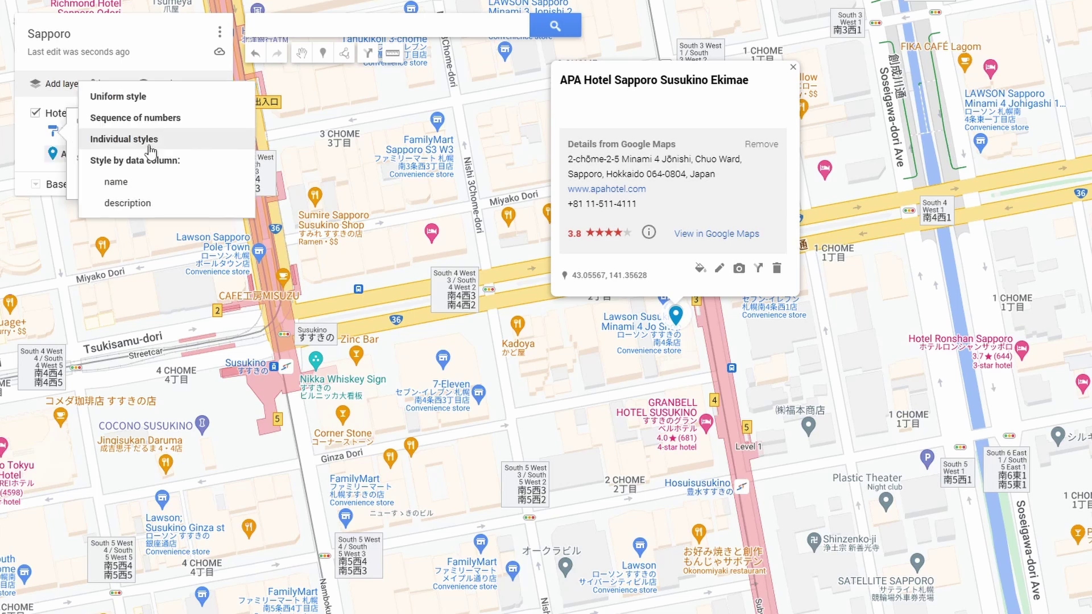
{"action": "key", "text": "Escape"}
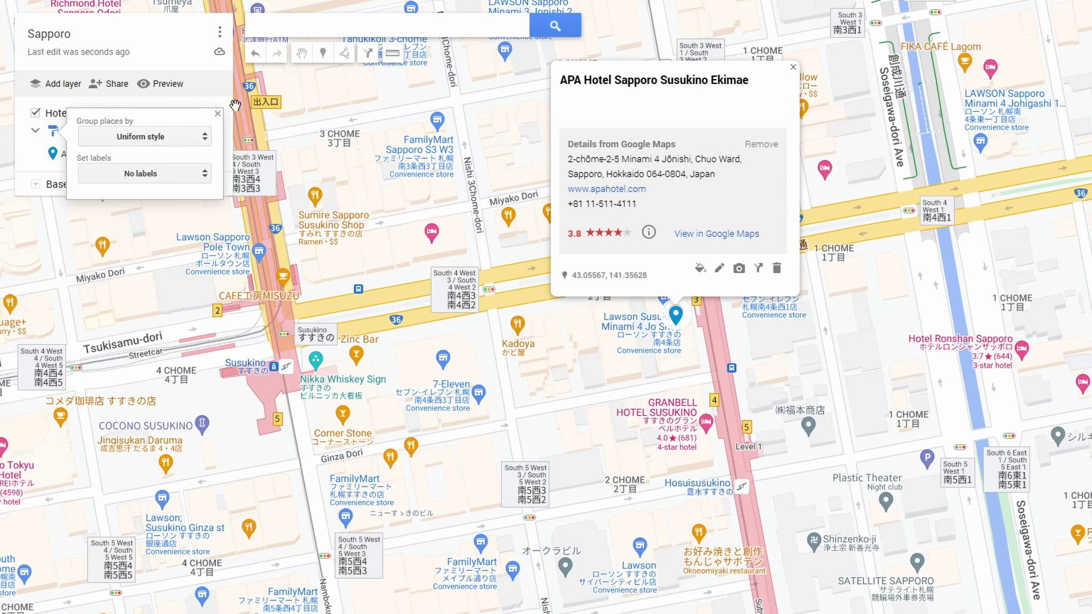
{"action": "left_click", "coordinate": [218, 113]}
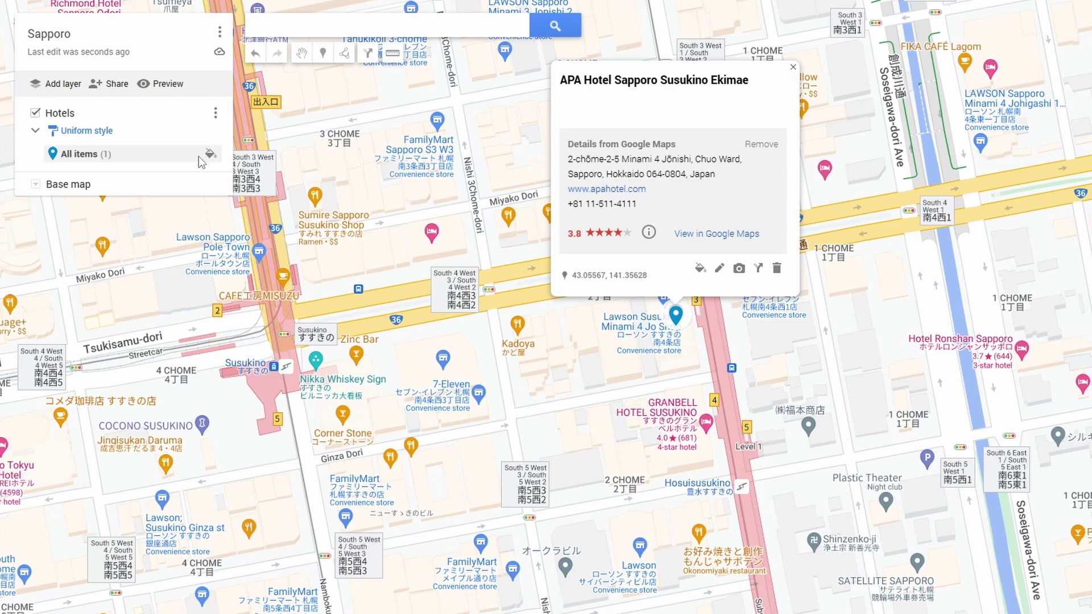
{"action": "left_click", "coordinate": [209, 155]}
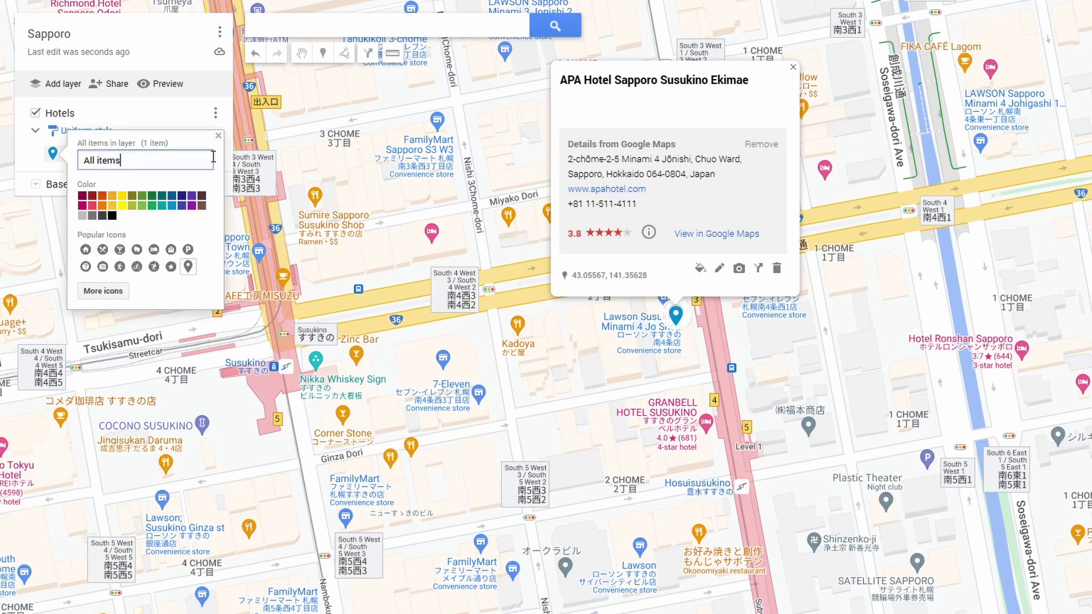
{"action": "left_click", "coordinate": [158, 252]}
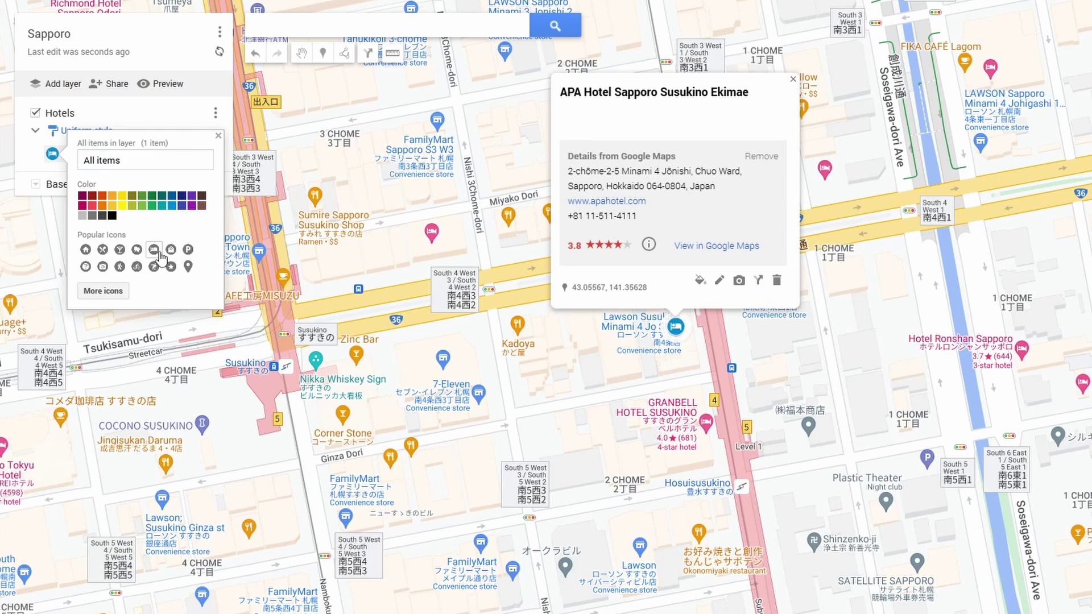
{"action": "left_click", "coordinate": [191, 195]}
{"action": "left_click", "coordinate": [198, 122]}
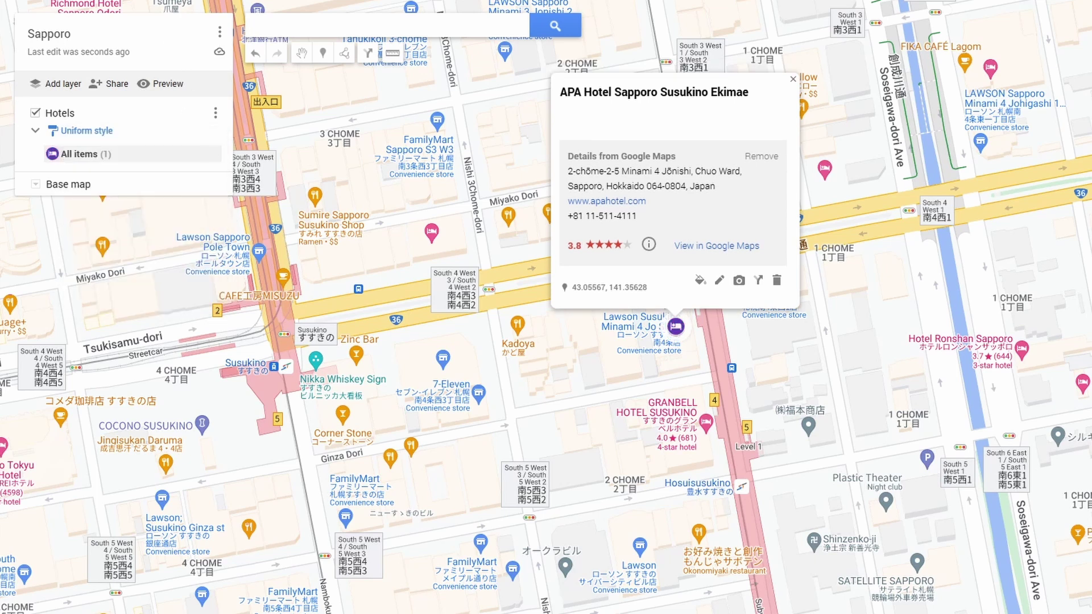
{"action": "scroll", "coordinate": [539, 416], "scroll_direction": "down", "scroll_amount": 5}
{"action": "scroll", "coordinate": [539, 416], "scroll_direction": "down", "scroll_amount": 3}
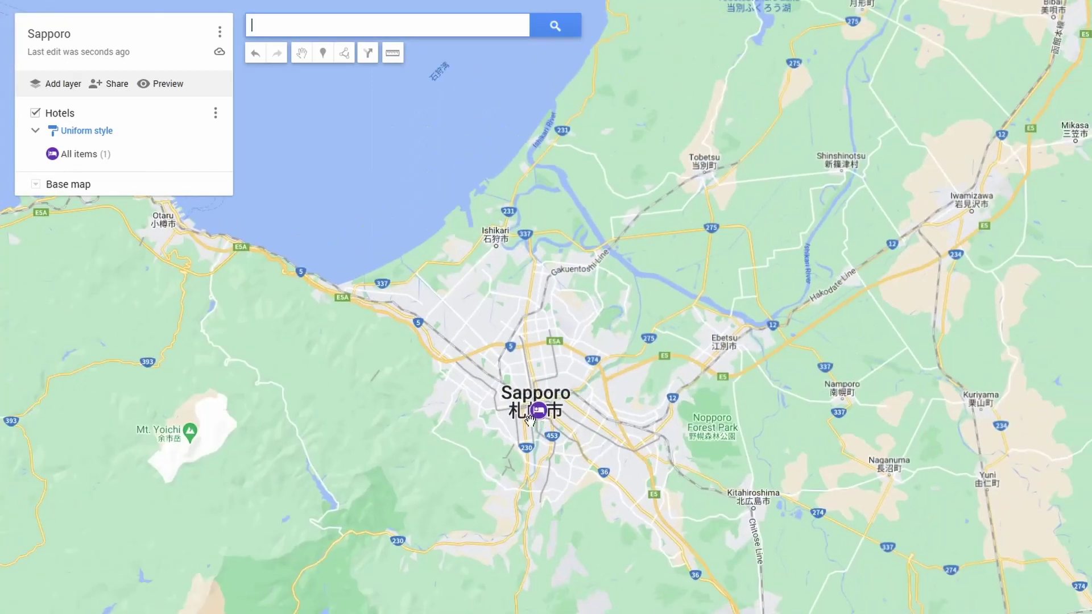
{"action": "scroll", "coordinate": [546, 410], "scroll_direction": "up", "scroll_amount": 2}
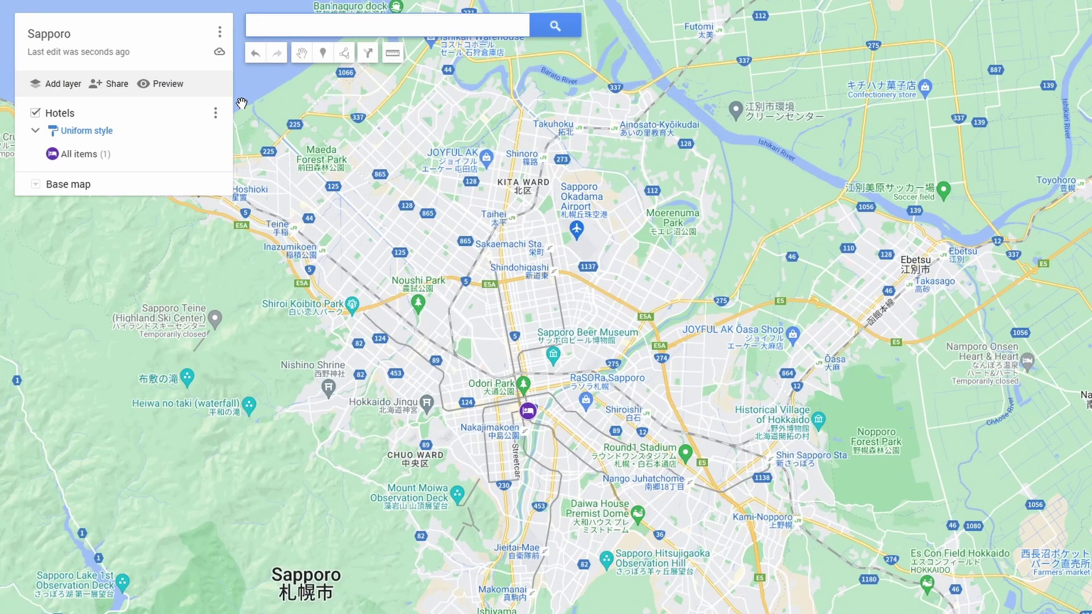
Add layers named Outdoor Activities, Indoor Activites, Shopping and Eats
{"action": "left_click", "coordinate": [37, 86]}
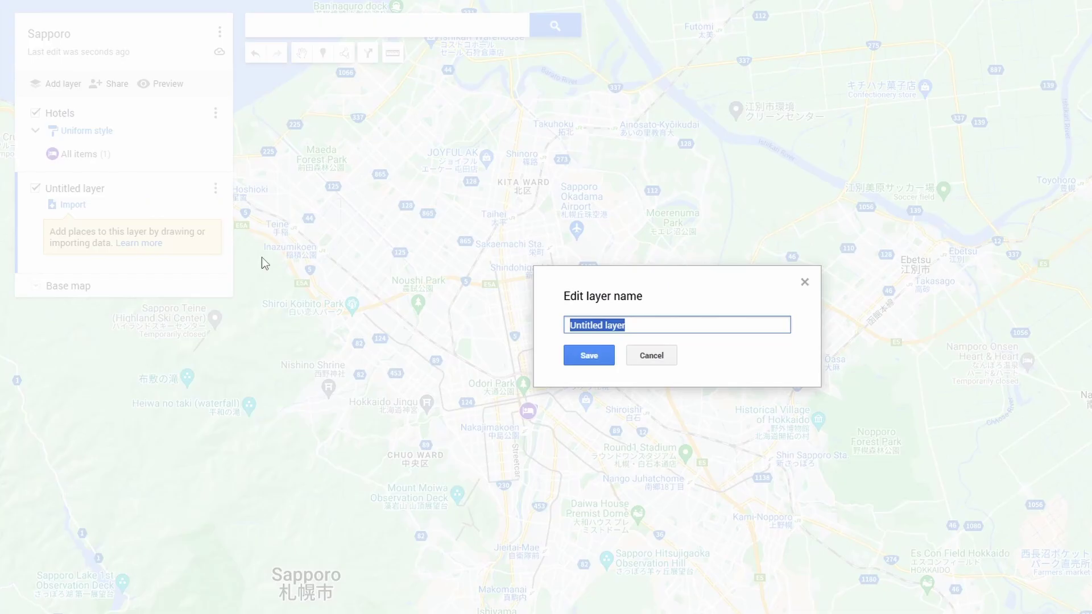
{"action": "type", "text": "Outdoor Activities"}
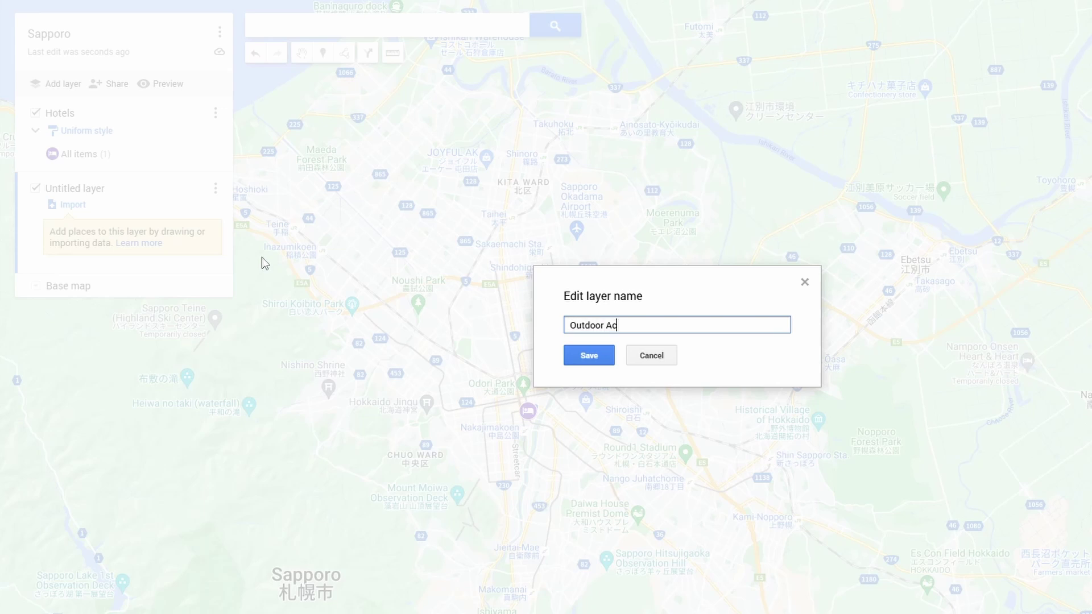
{"action": "key", "text": "Return"}
{"action": "left_click", "coordinate": [28, 83]}
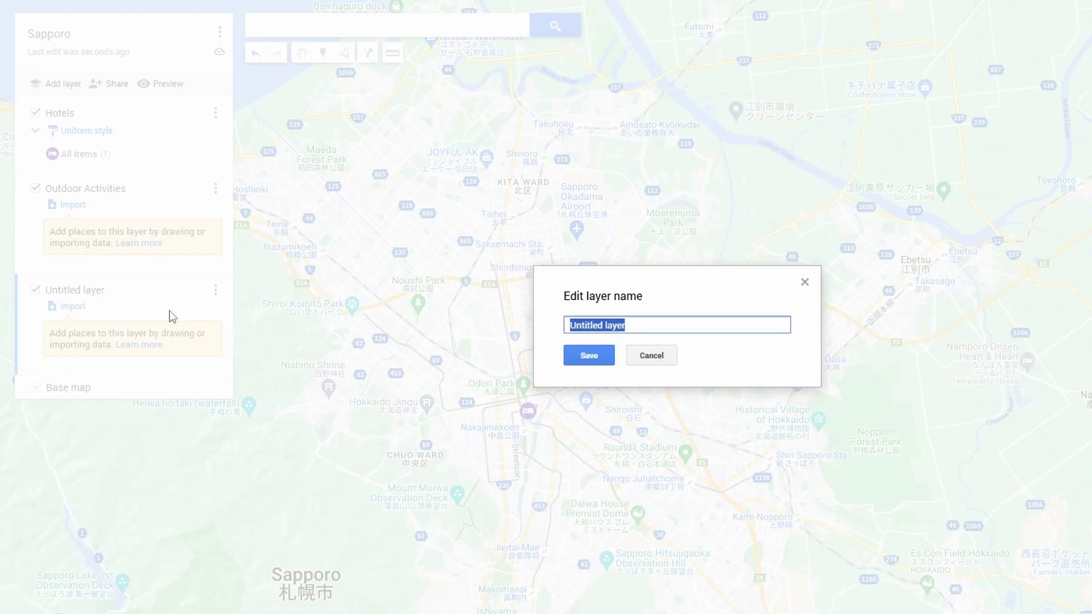
{"action": "type", "text": "Indoor Activites"}
{"action": "key", "text": "Return"}
{"action": "left_click", "coordinate": [57, 83]}
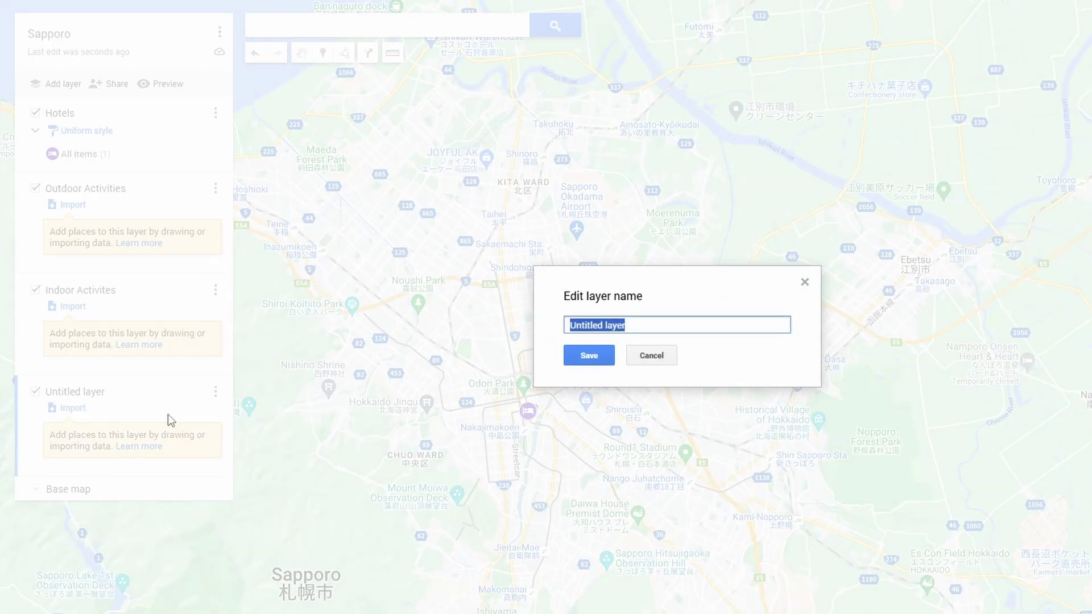
{"action": "type", "text": "Shopping"}
{"action": "key", "text": "Return"}
{"action": "left_click", "coordinate": [57, 83]}
{"action": "type", "text": "Eats"}
{"action": "key", "text": "Return"}
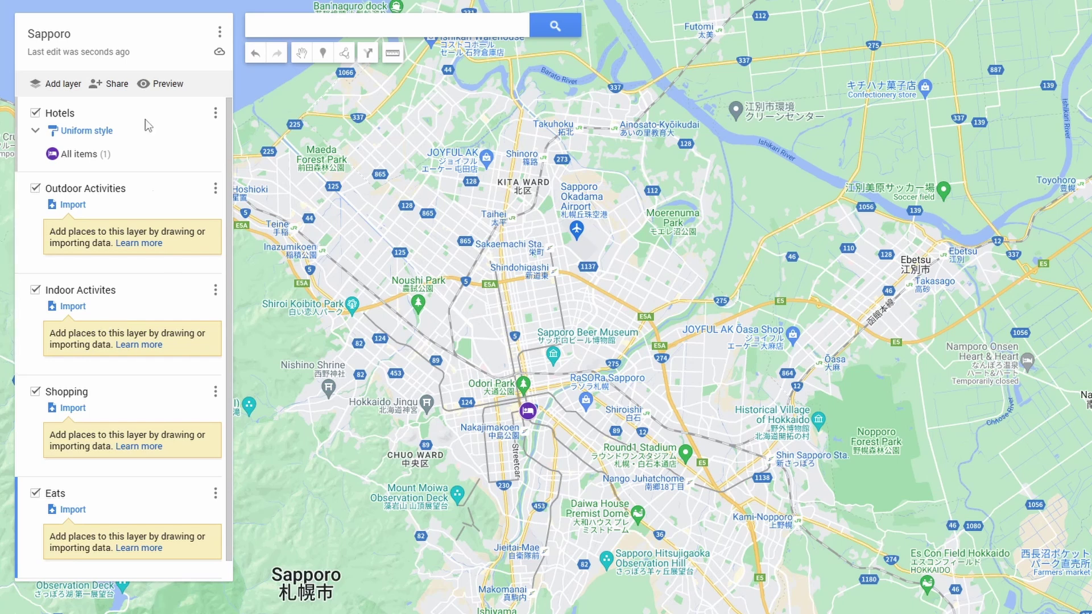
Add Historical Village of Hokkaido and move it from Eats into Outdoor Activities
{"action": "left_click", "coordinate": [771, 421]}
{"action": "left_click", "coordinate": [748, 399]}
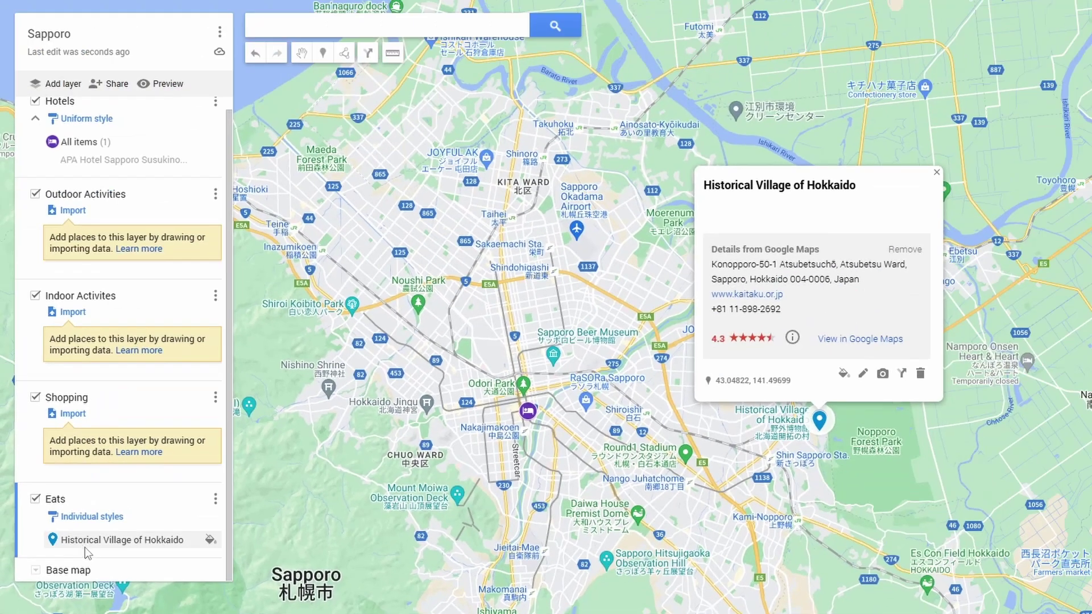
{"action": "left_click_drag", "start_coordinate": [126, 505], "coordinate": [146, 115]}
{"action": "left_click_drag", "start_coordinate": [97, 296], "coordinate": [101, 223]}
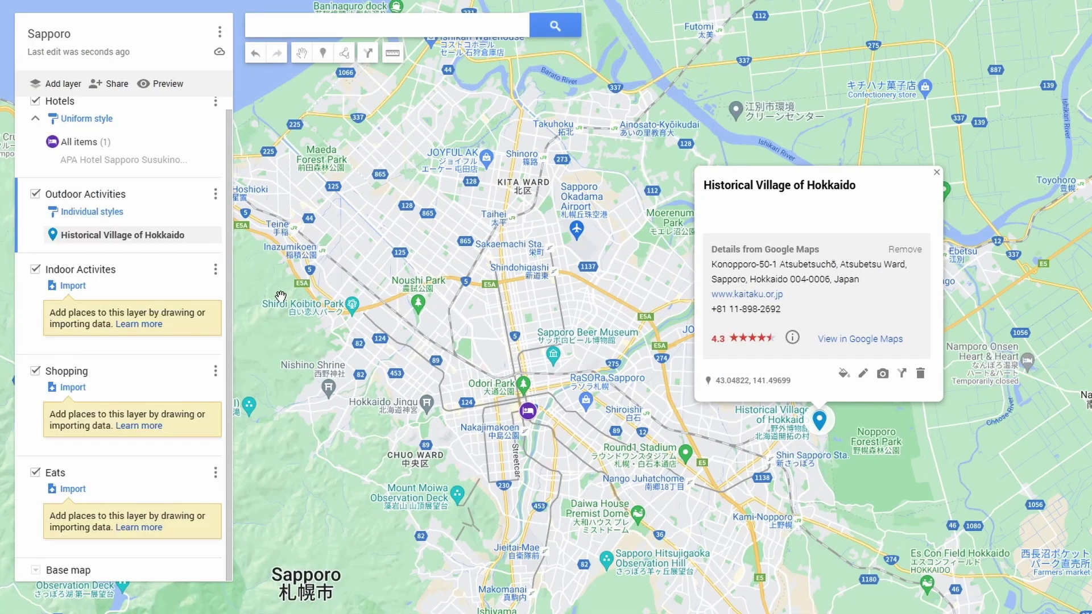
Set Outdoor Activities to Uniform style with yellow markers and open More icons
{"action": "left_click", "coordinate": [117, 212]}
{"action": "left_click", "coordinate": [128, 219]}
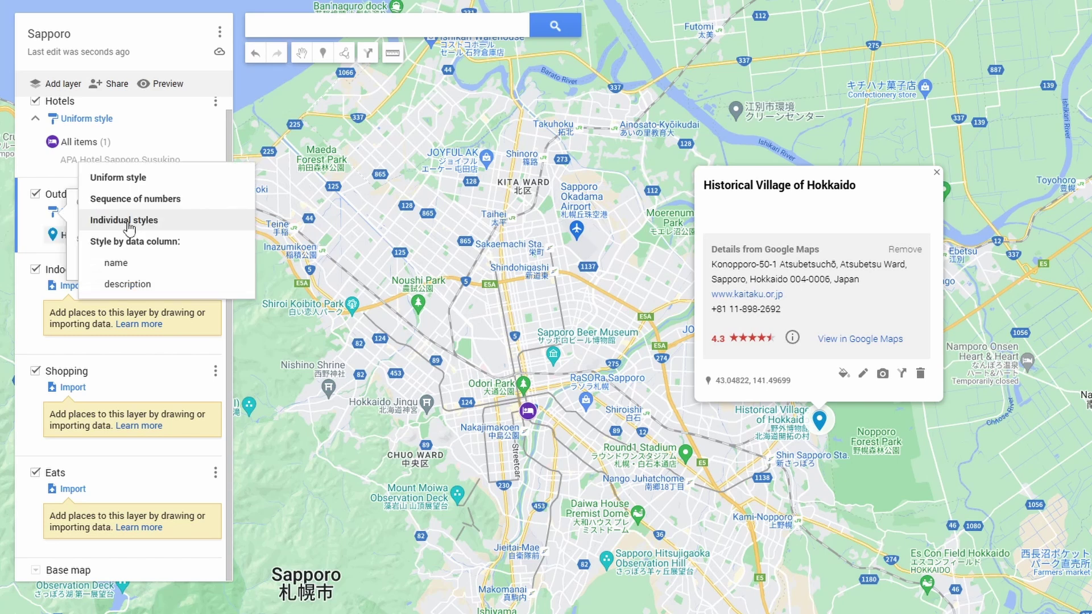
{"action": "left_click", "coordinate": [130, 179]}
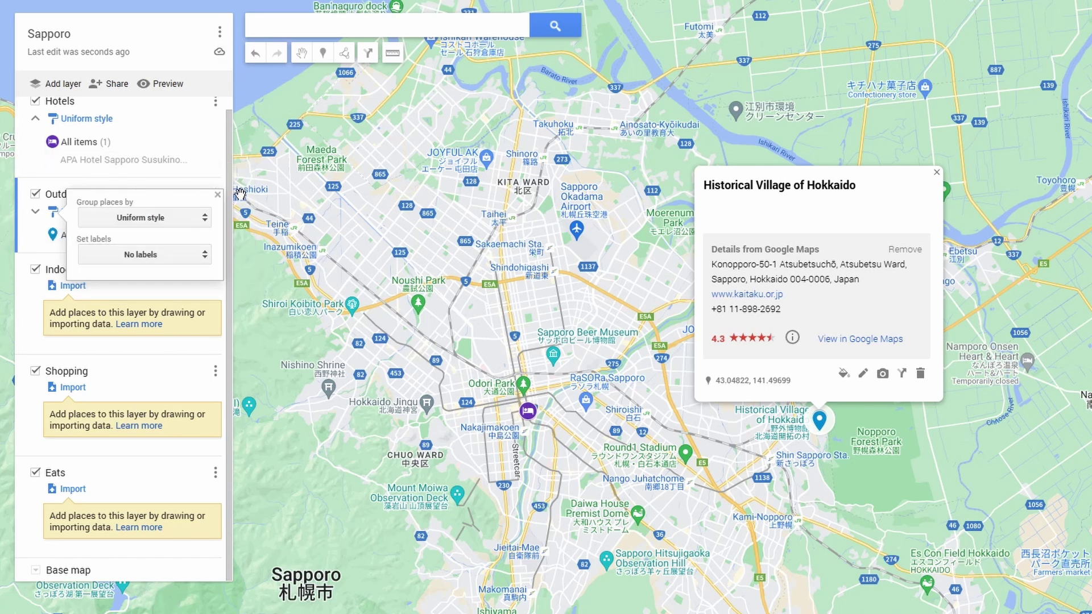
{"action": "left_click", "coordinate": [217, 195]}
{"action": "left_click", "coordinate": [210, 239]}
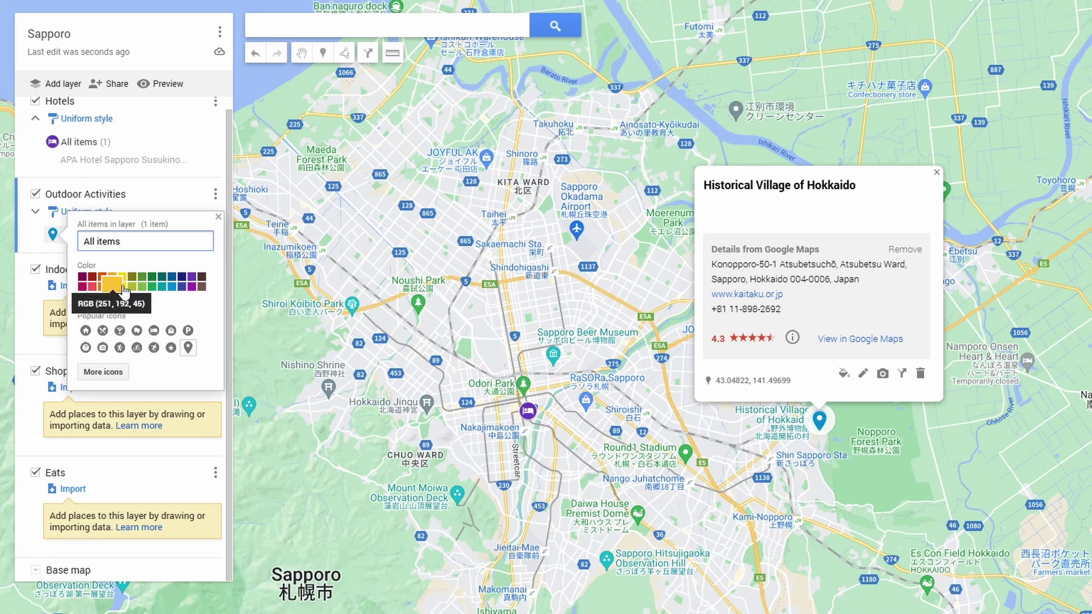
{"action": "left_click", "coordinate": [123, 290]}
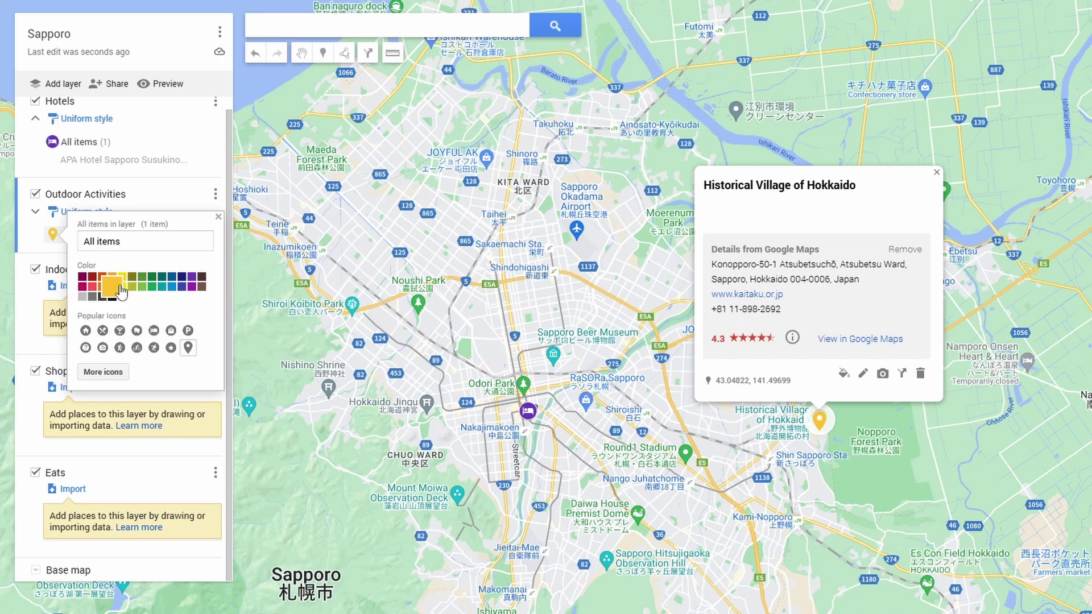
{"action": "left_click", "coordinate": [100, 373]}
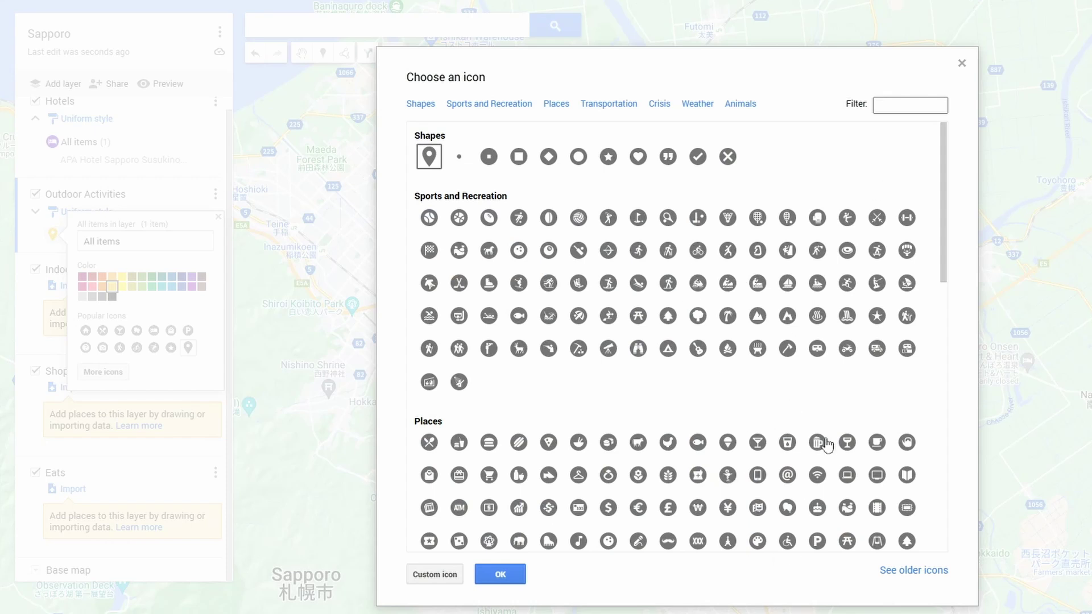
{"action": "scroll", "coordinate": [838, 231], "scroll_direction": "down", "scroll_amount": 3}
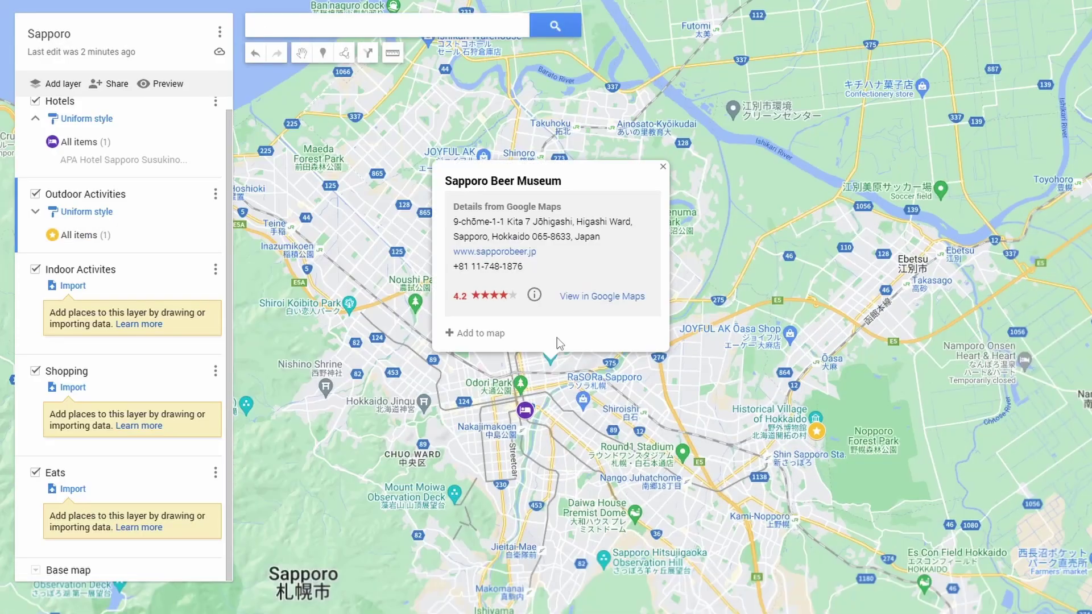
Add Sapporo Beer Museum to Indoor Activites and Sapporo Factory to Shopping
{"action": "left_click", "coordinate": [469, 330]}
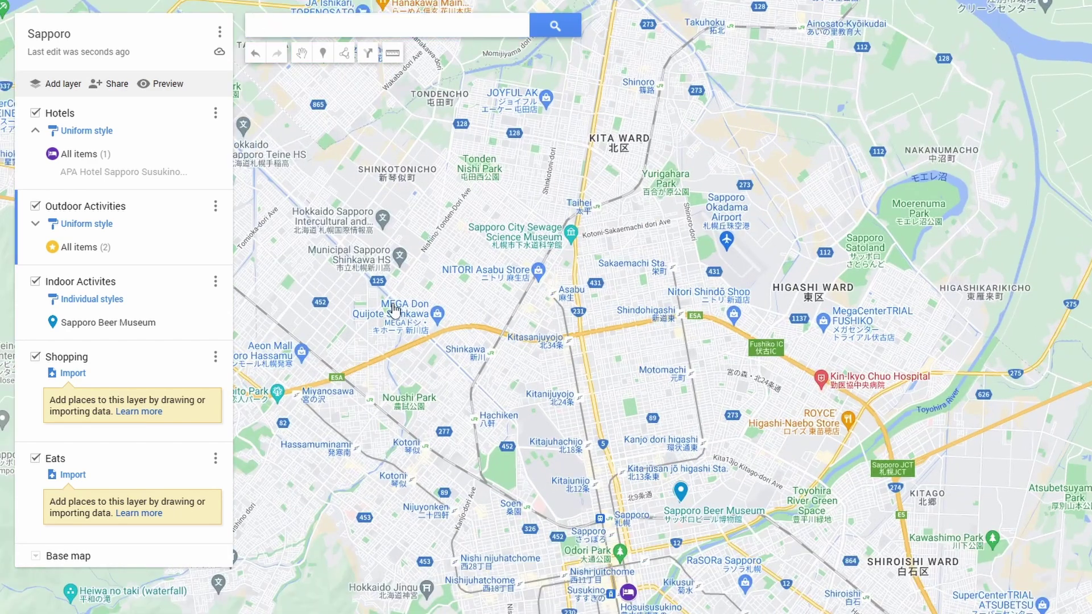
{"action": "left_click", "coordinate": [393, 310]}
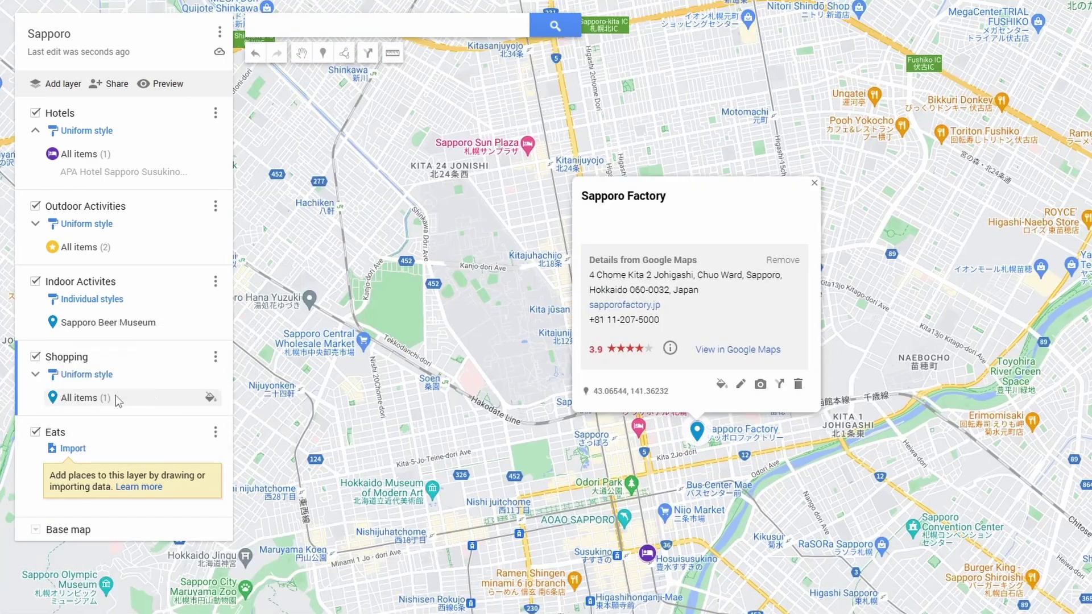
{"action": "left_click", "coordinate": [212, 397]}
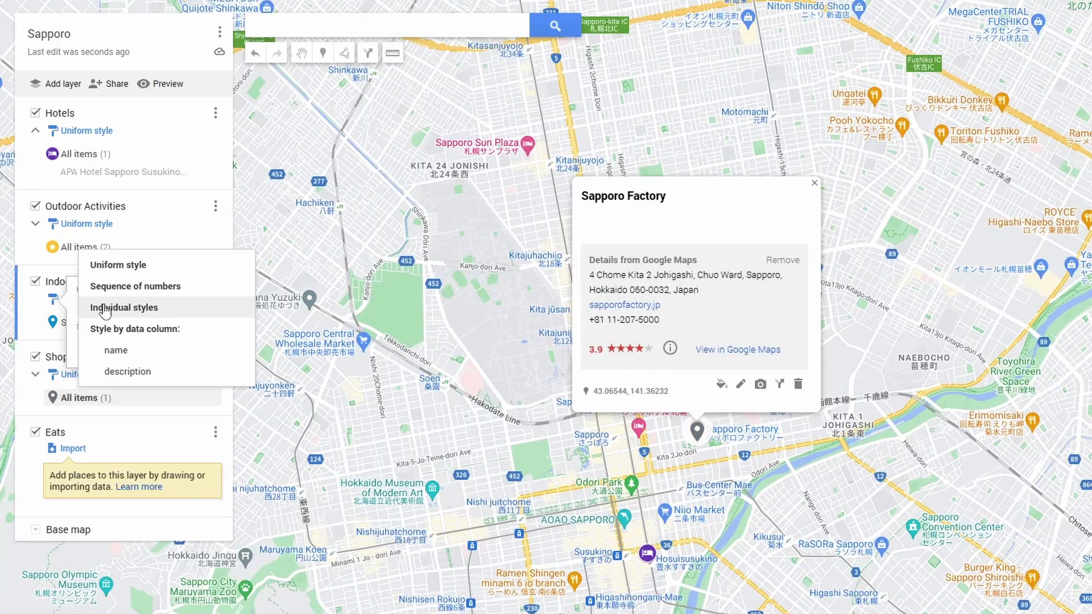
{"action": "left_click", "coordinate": [204, 309]}
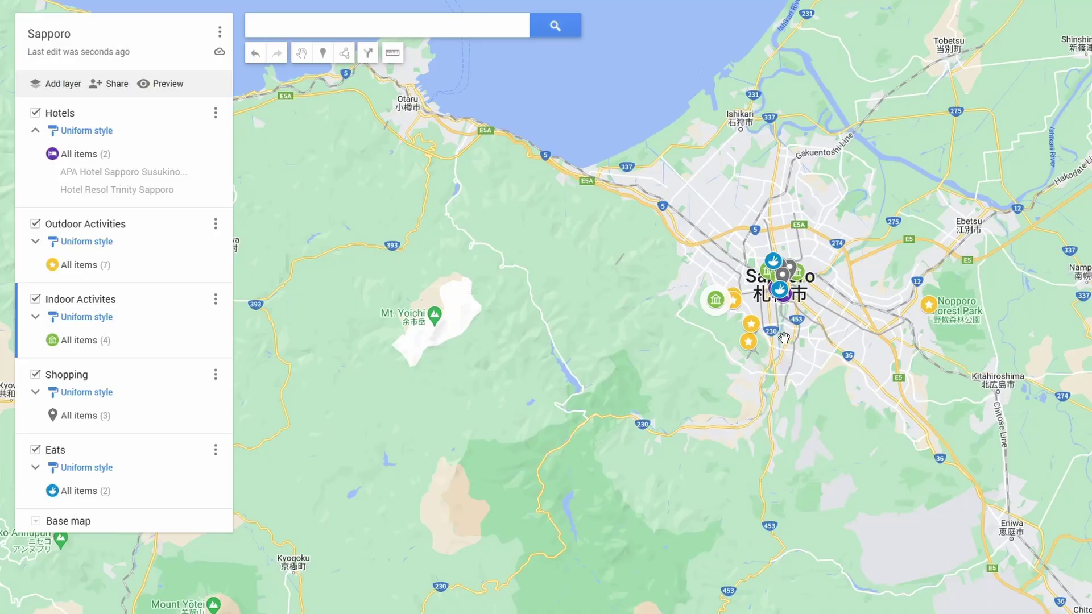
Copy the Sapporo map's share link and embed it as Google Maps in Notion's Travel Plan page
{"action": "scroll", "coordinate": [784, 338], "scroll_direction": "up", "scroll_amount": 1}
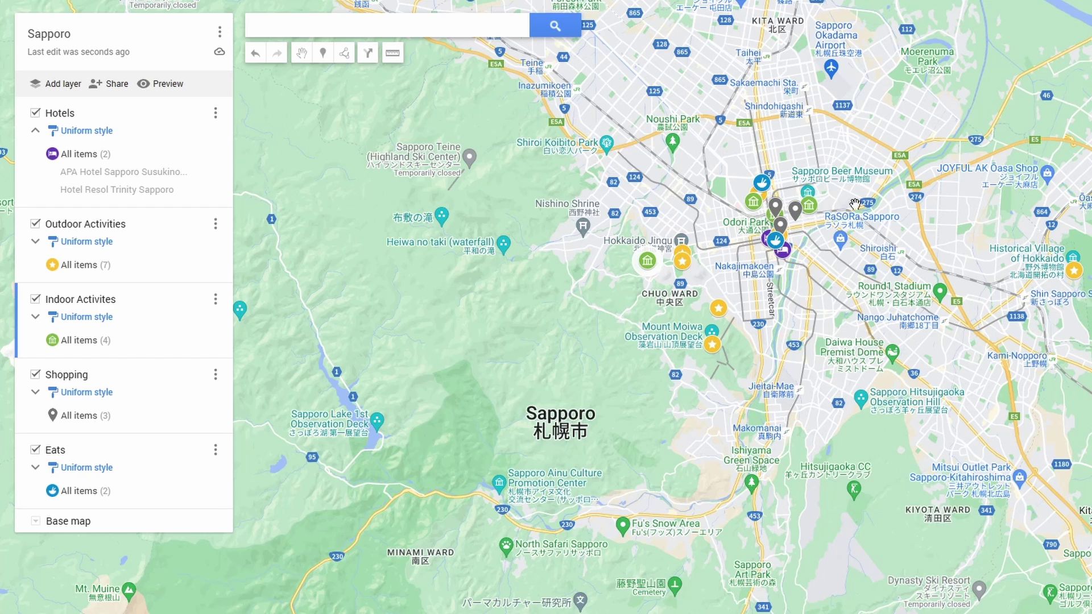
{"action": "scroll", "coordinate": [810, 221], "scroll_direction": "up", "scroll_amount": 2}
{"action": "scroll", "coordinate": [813, 219], "scroll_direction": "up", "scroll_amount": 1}
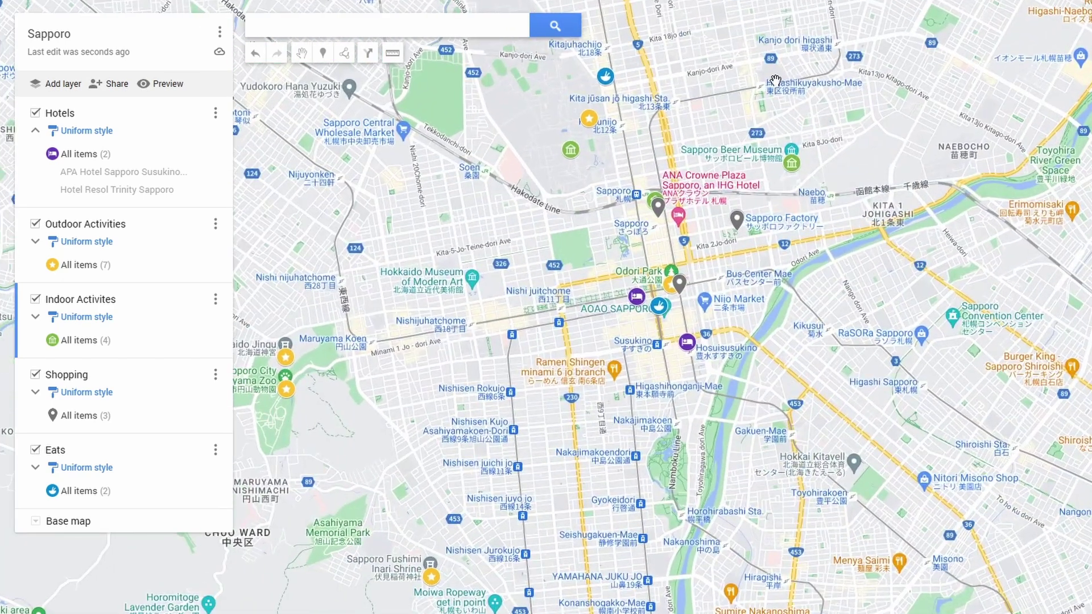
{"action": "scroll", "coordinate": [730, 154], "scroll_direction": "down", "scroll_amount": 1}
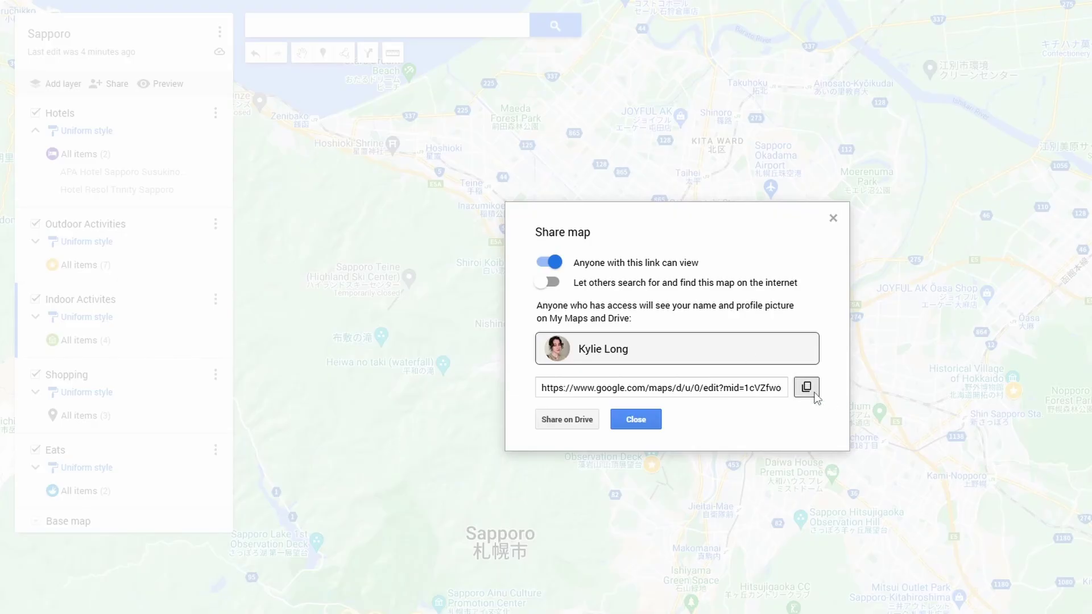
{"action": "left_click", "coordinate": [807, 387]}
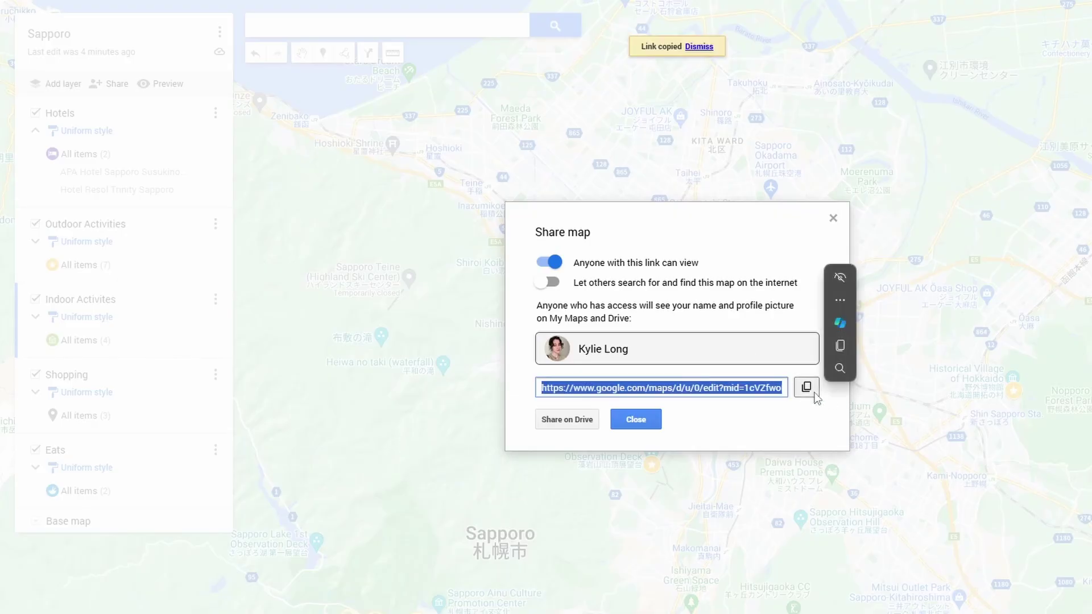
{"action": "left_click", "coordinate": [808, 389]}
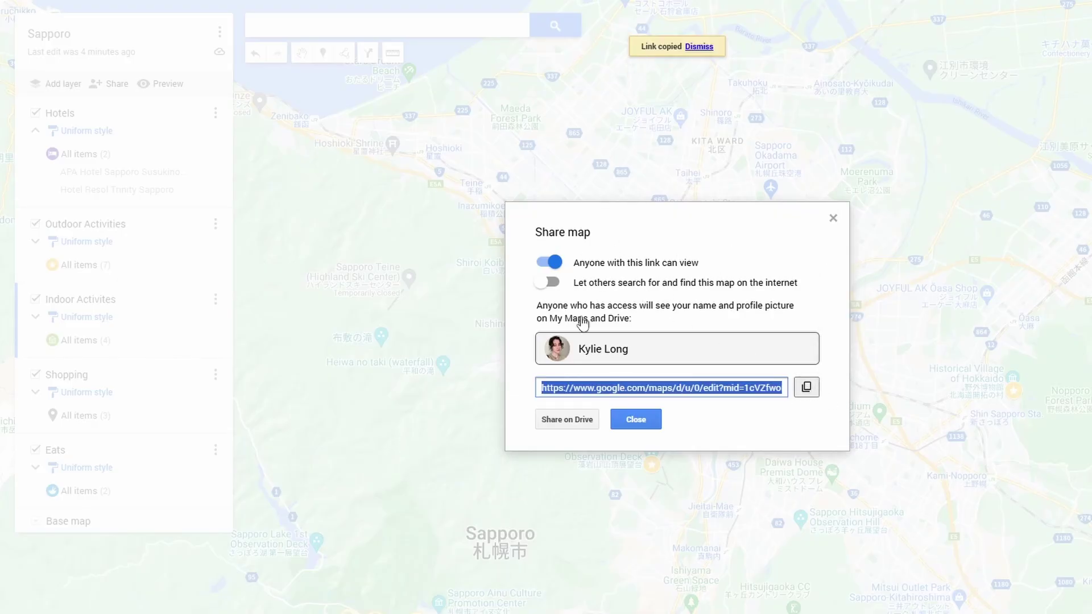
{"action": "left_click", "coordinate": [636, 419]}
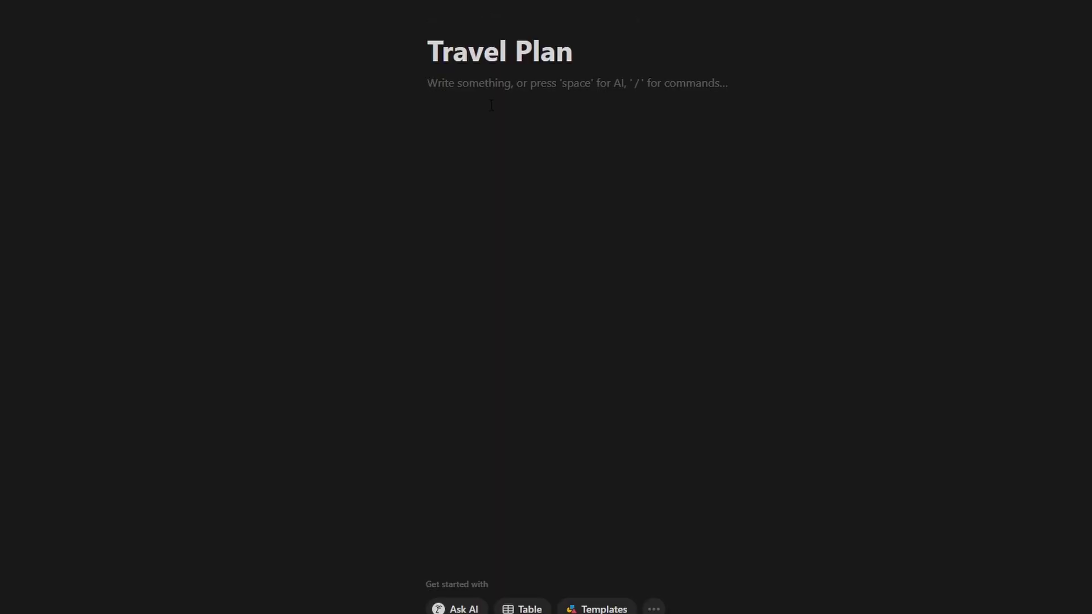
{"action": "key", "text": "ctrl+v"}
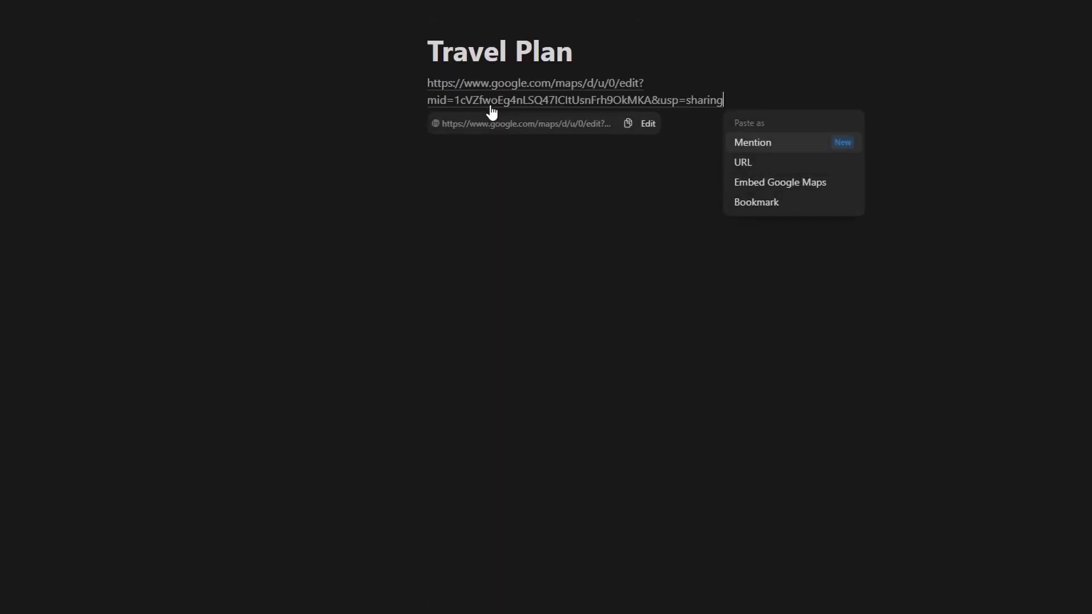
{"action": "left_click", "coordinate": [818, 183]}
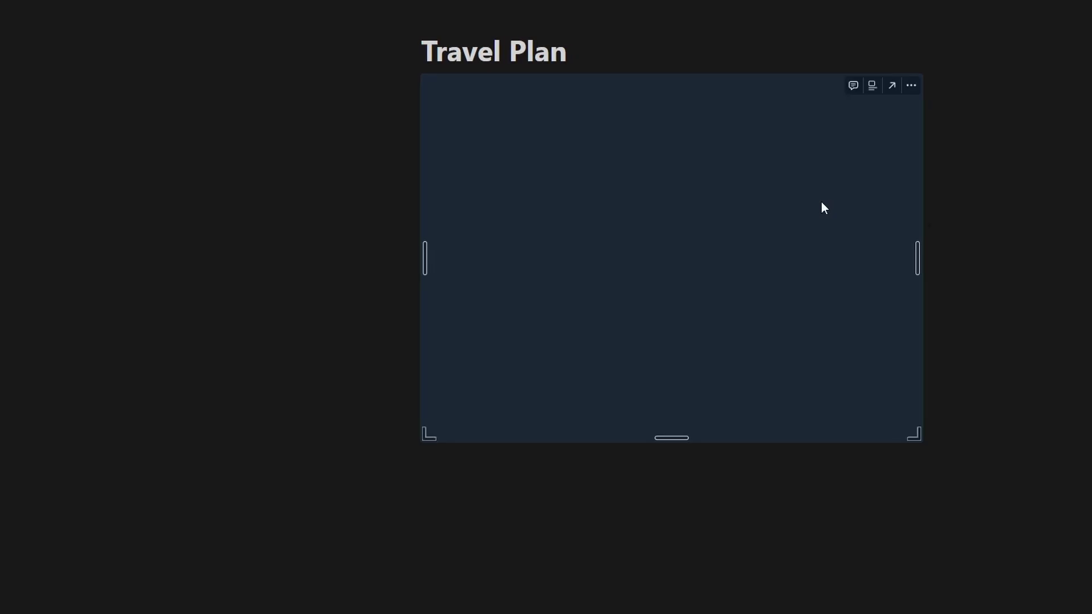